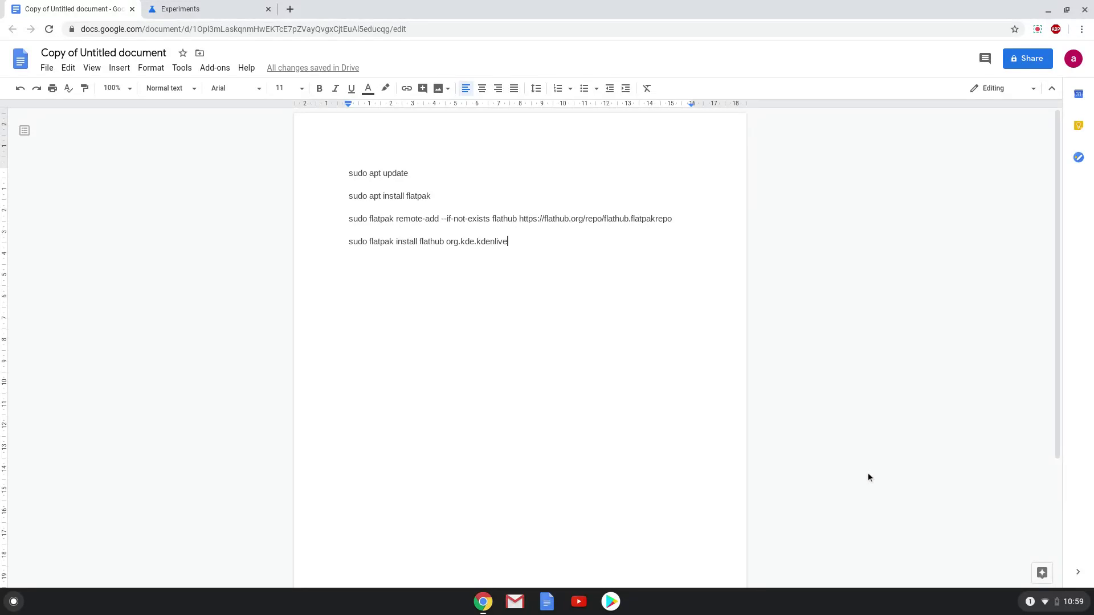
Enable Linux (Beta) from ChromeOS Settings and start its installation.
left_click(1042, 603)
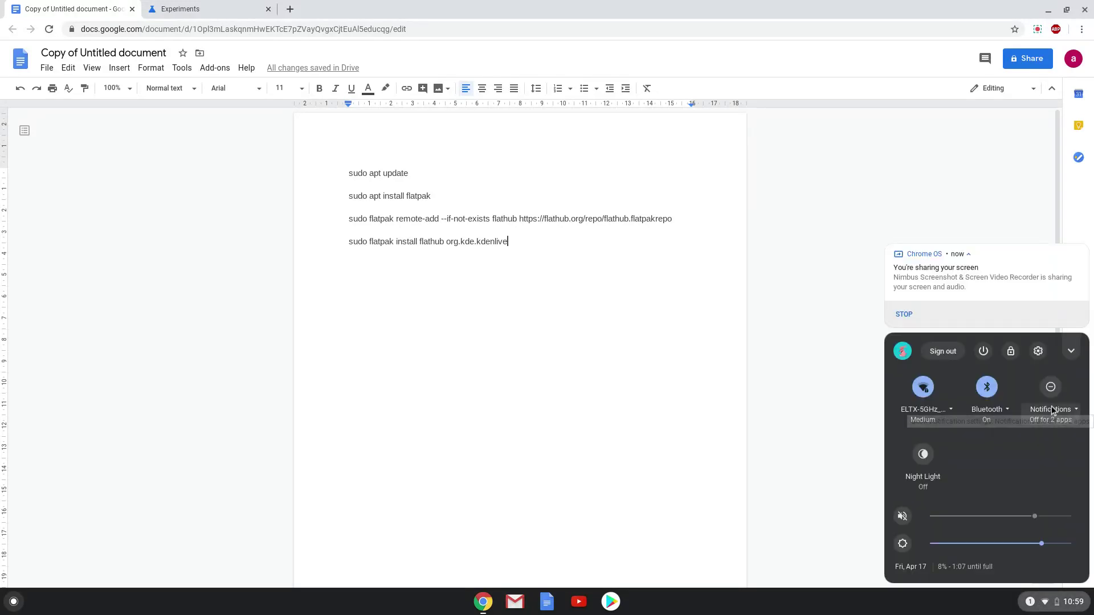
left_click(1038, 351)
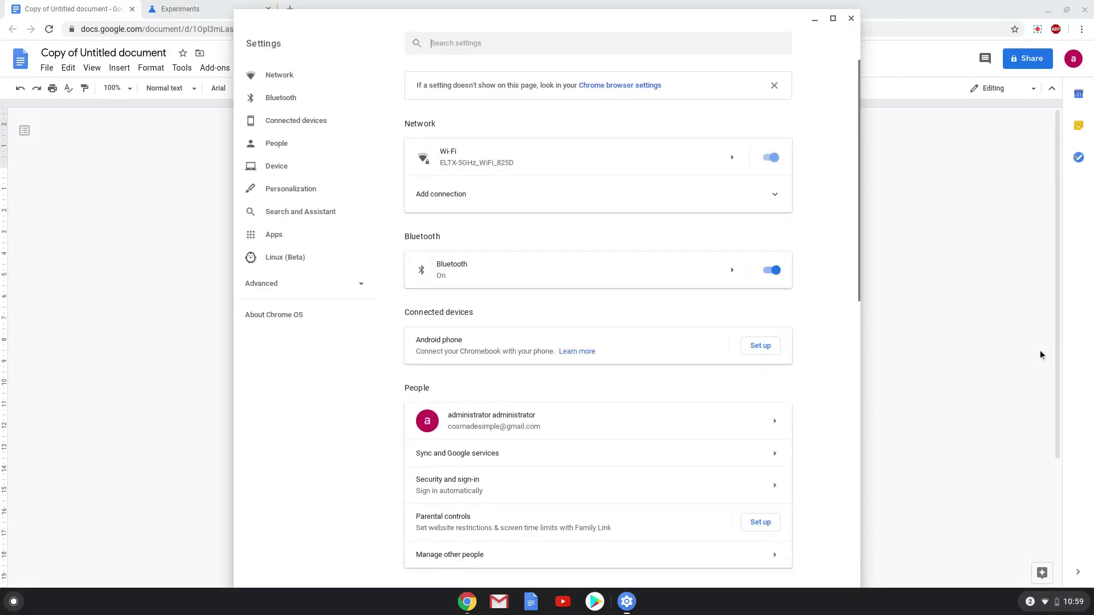
left_click(340, 260)
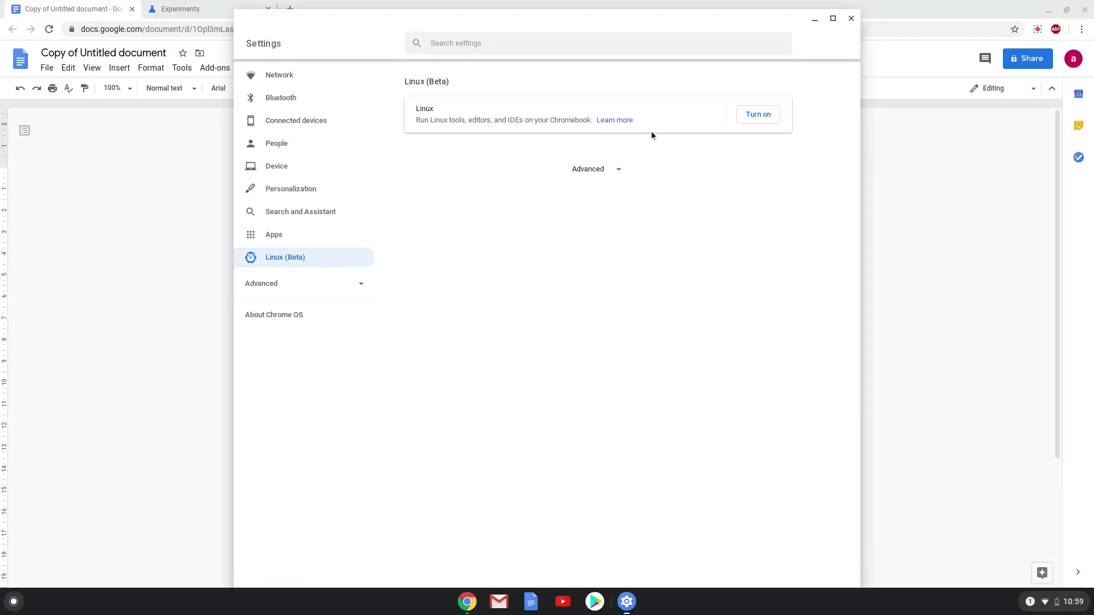
left_click(756, 117)
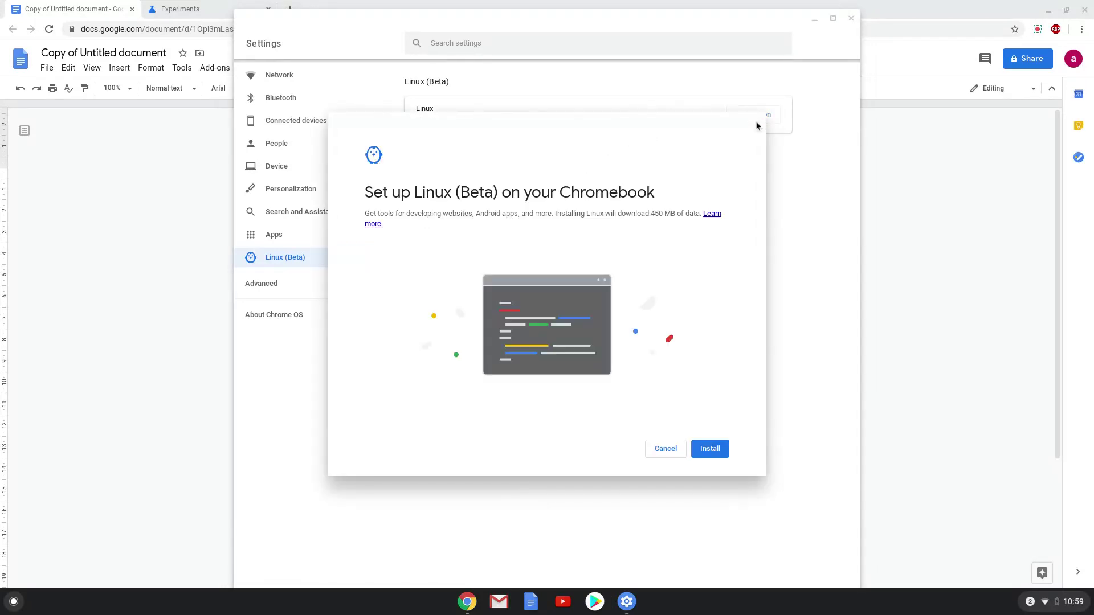
left_click(710, 447)
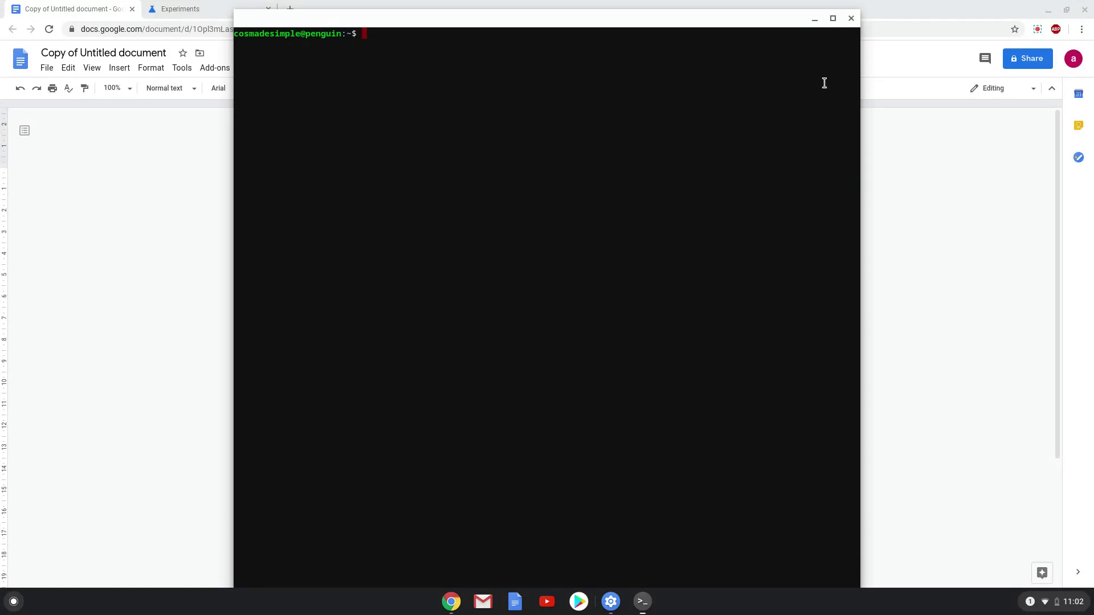
Copy the 'sudo apt update' line from the Google Docs command list.
left_click(852, 19)
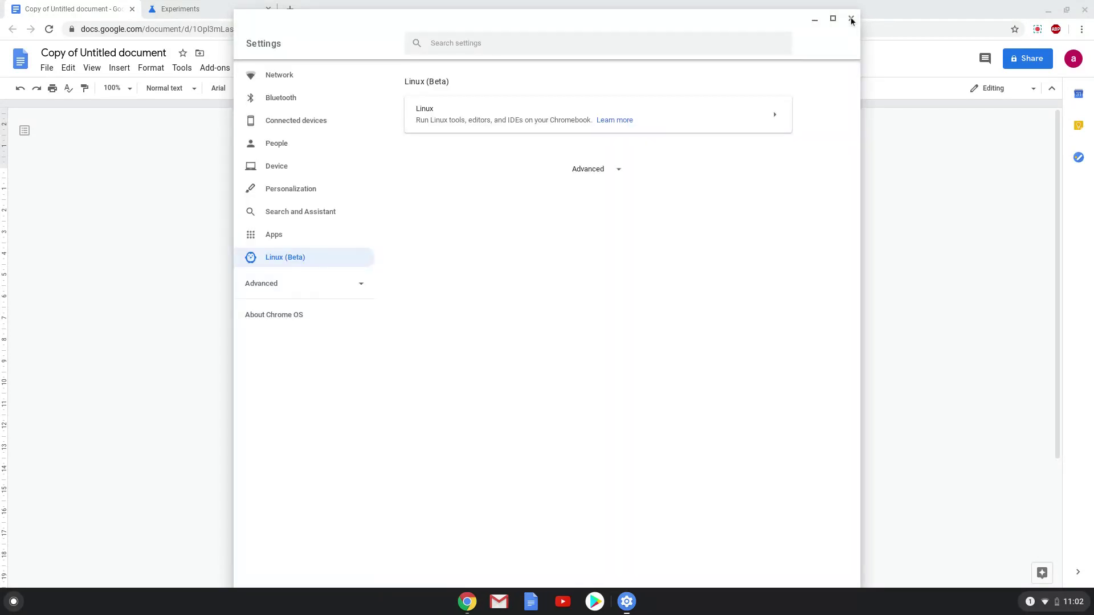
left_click(851, 19)
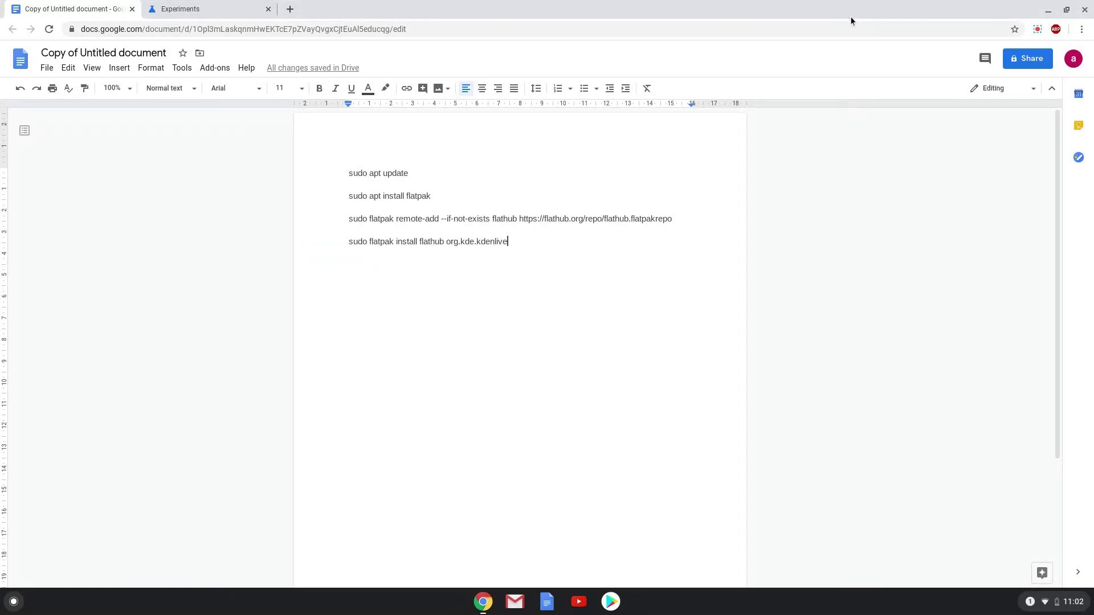
triple_click(397, 173)
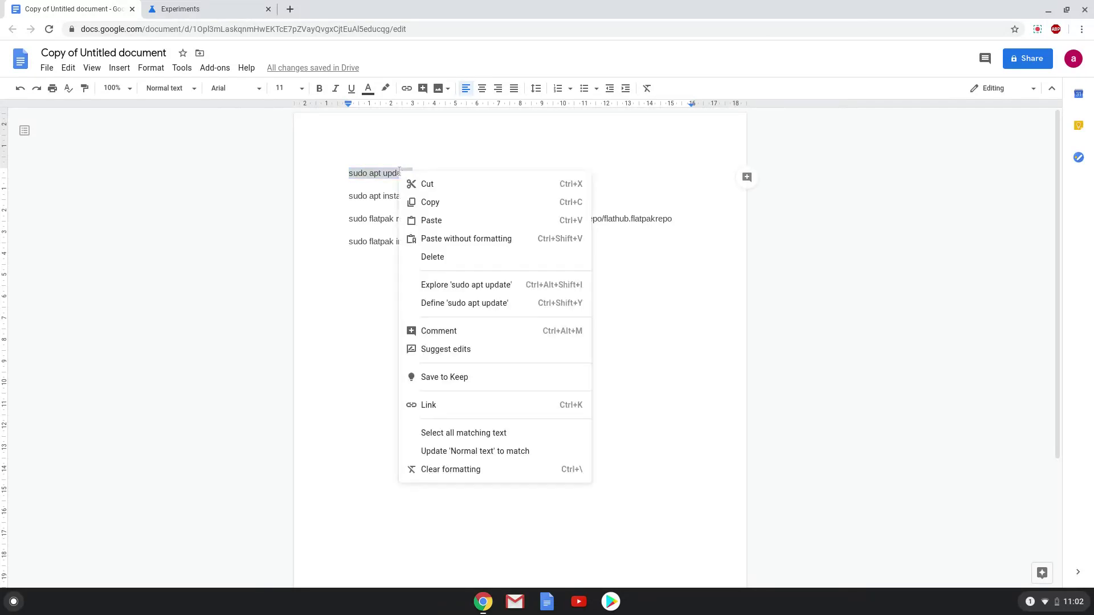
right_click(398, 173)
left_click(430, 203)
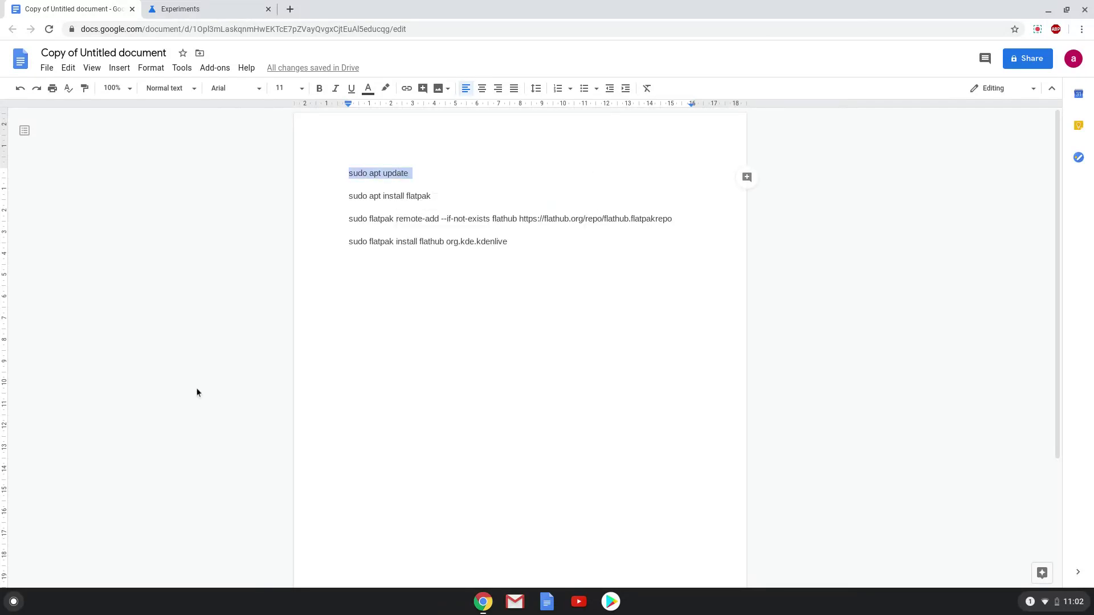
Launch the Terminal app from the ChromeOS launcher.
left_click(13, 601)
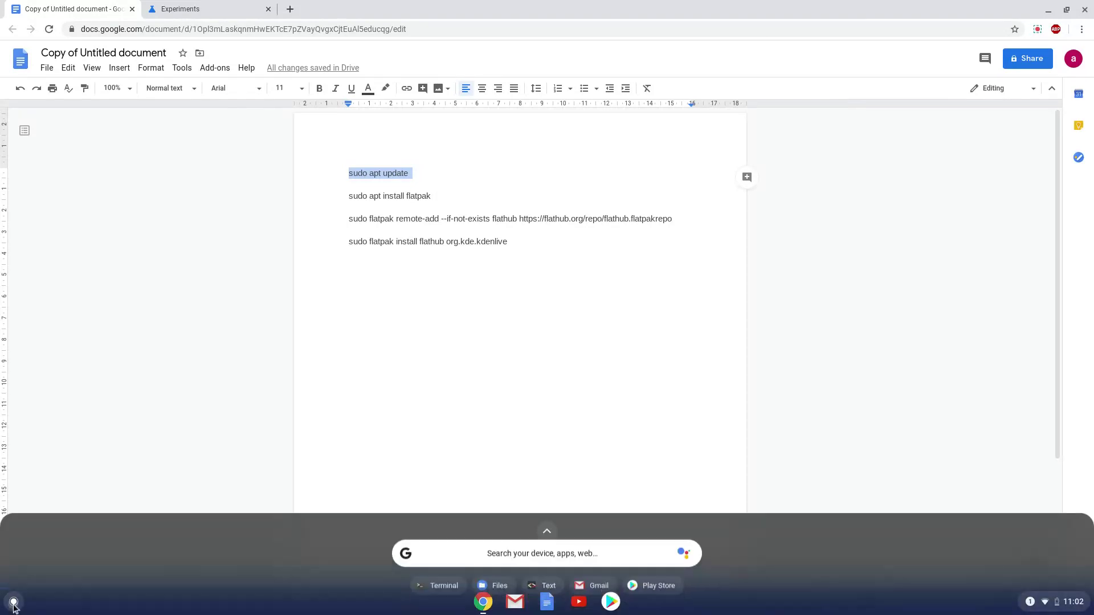
type("t")
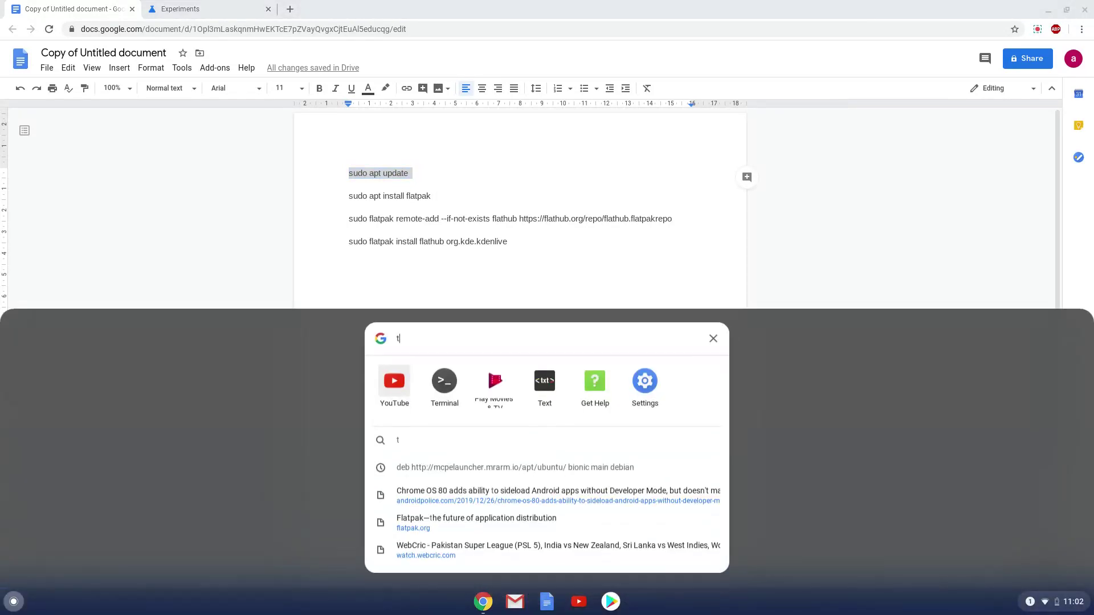
type("er")
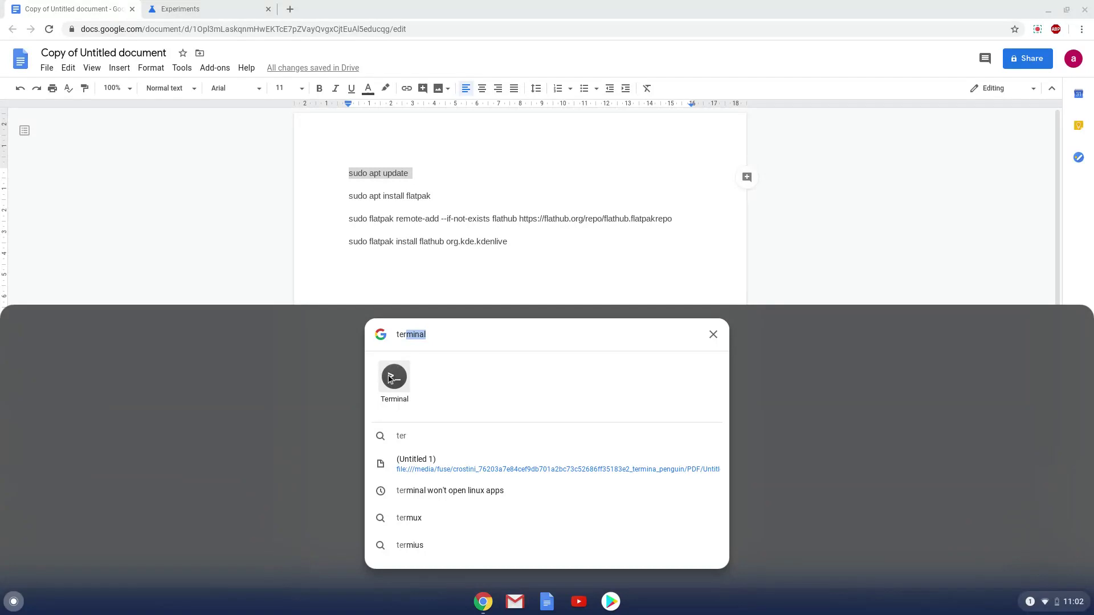
left_click(395, 375)
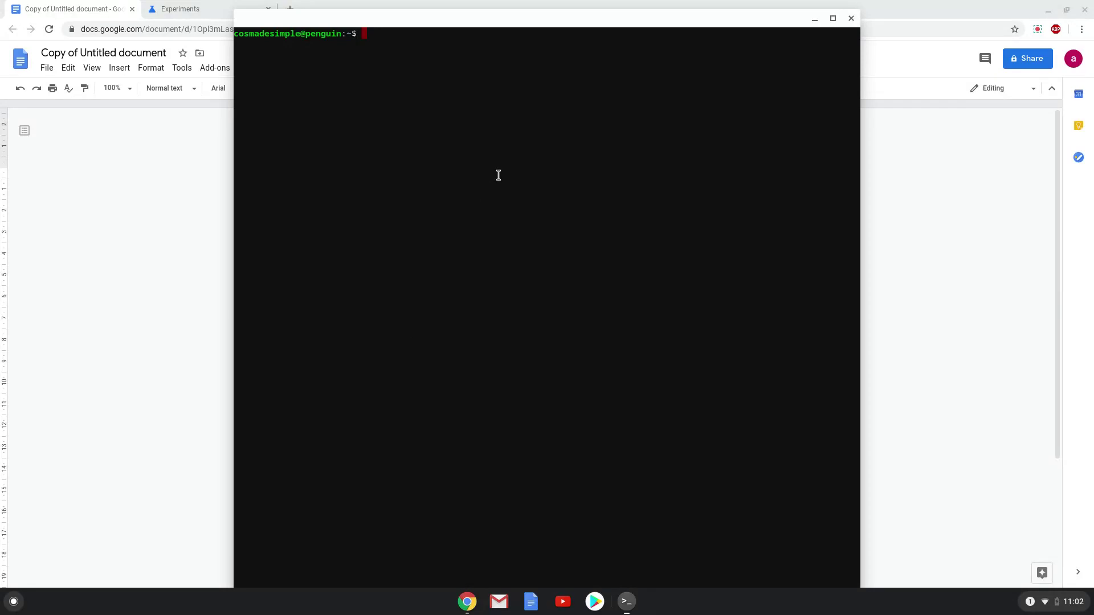
type("sudo apt update")
Run 'sudo apt update', then copy the 'sudo apt install flatpak' line from the doc.
key("Return")
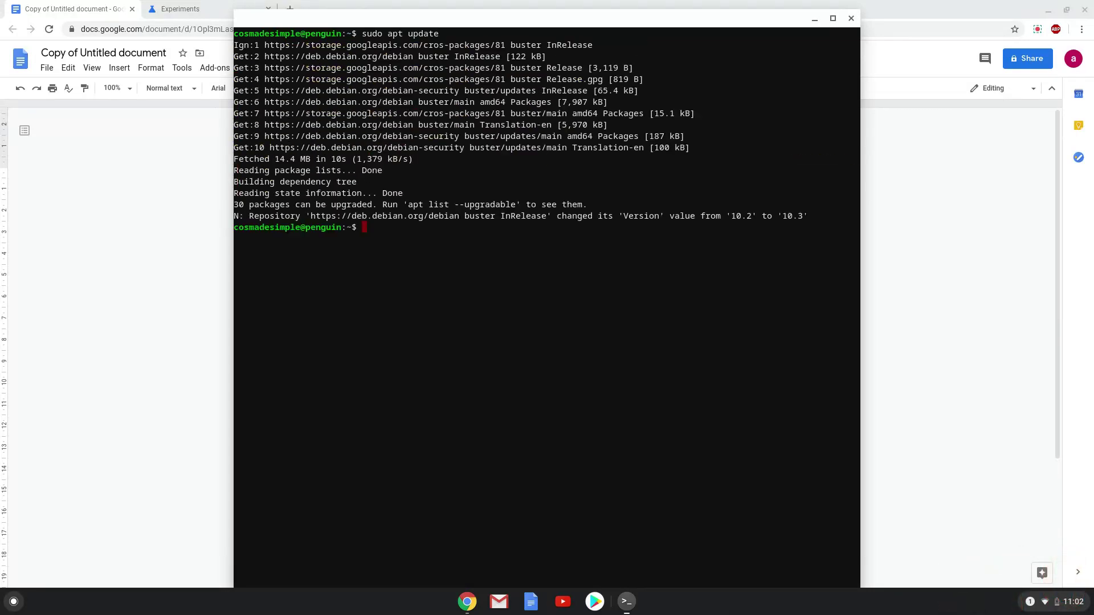
left_click(137, 344)
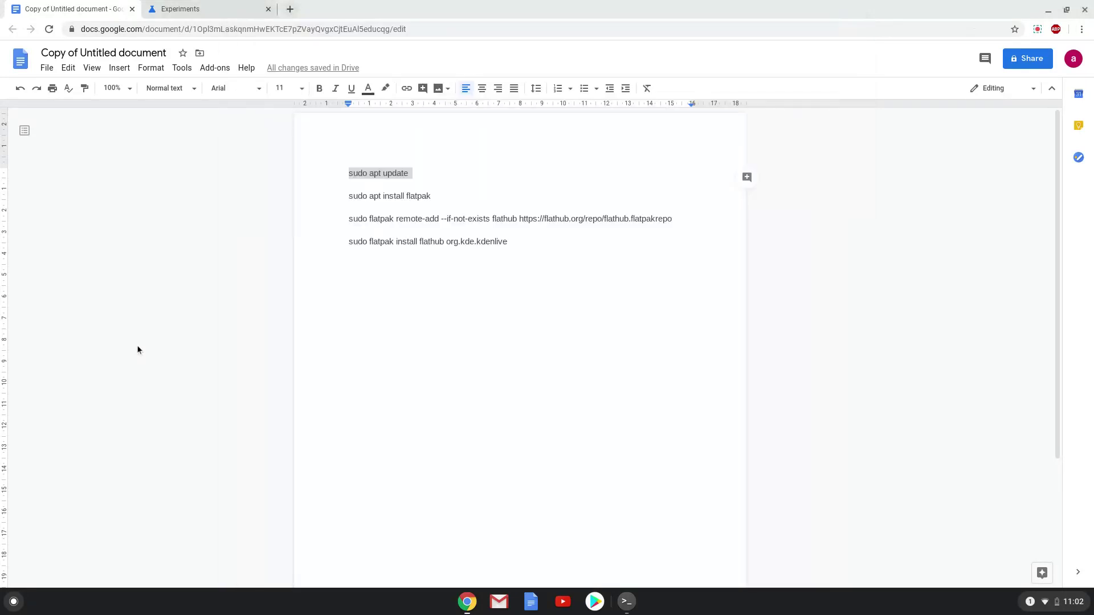
triple_click(360, 195)
right_click(360, 195)
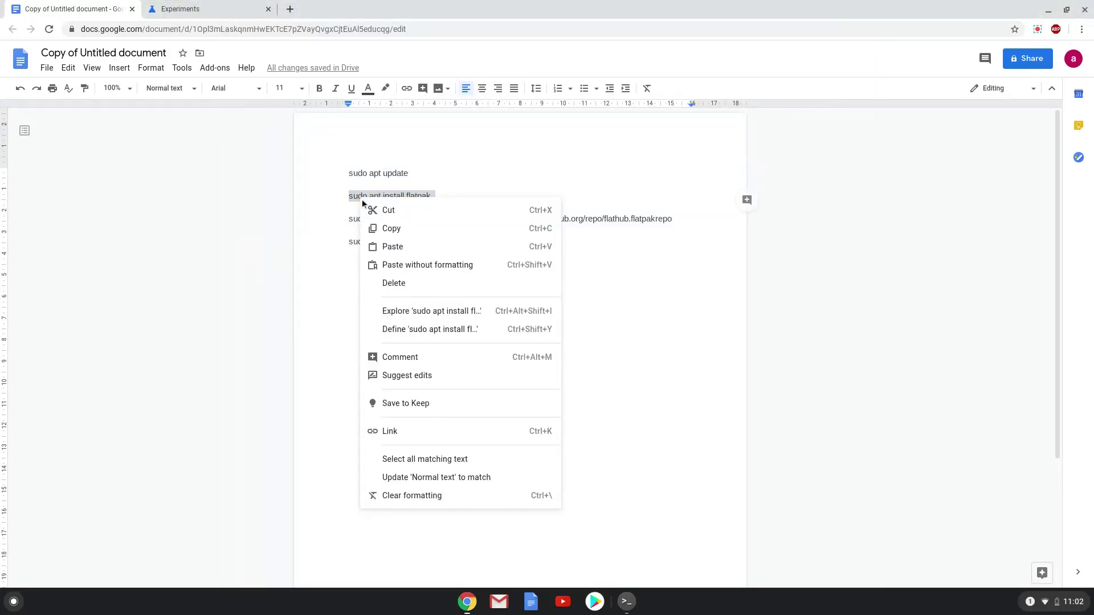
left_click(389, 228)
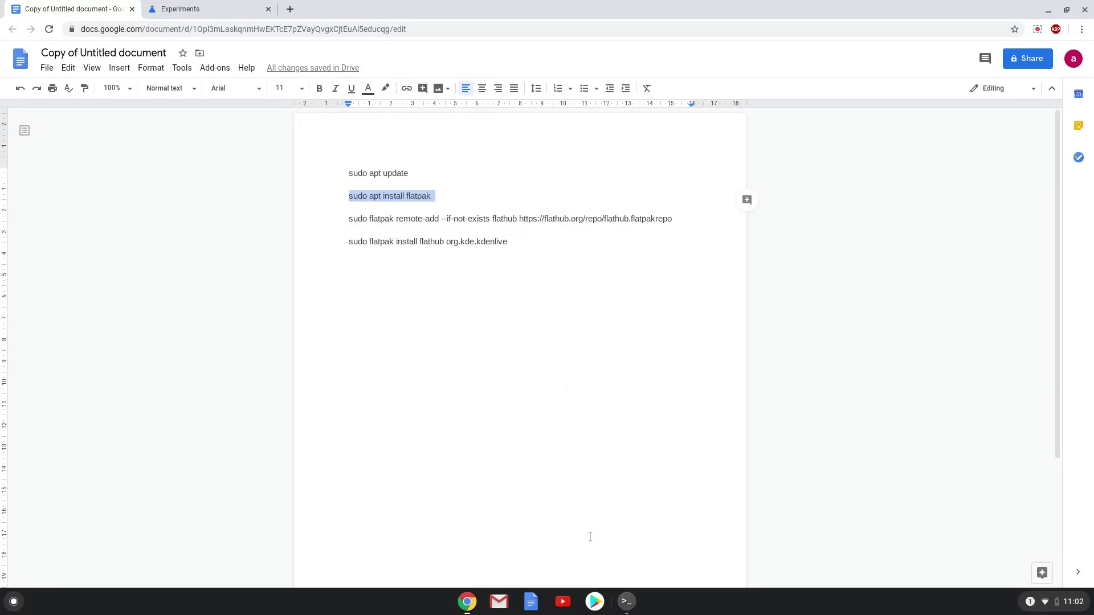
Run 'sudo apt install flatpak' in Terminal and confirm with Y.
left_click(627, 601)
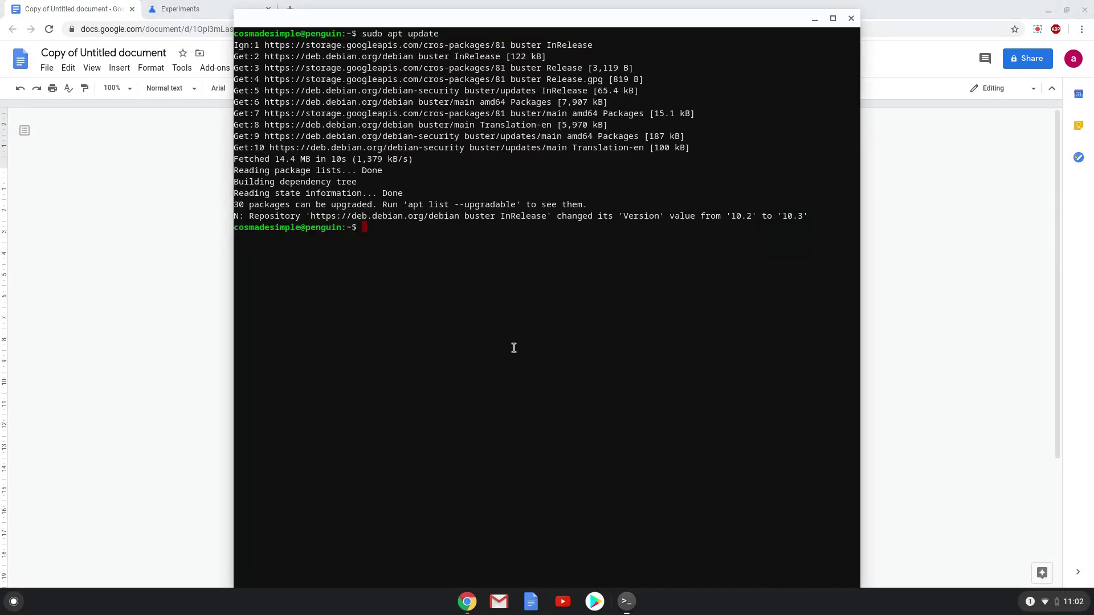
key("ctrl+shift+v")
key("Return")
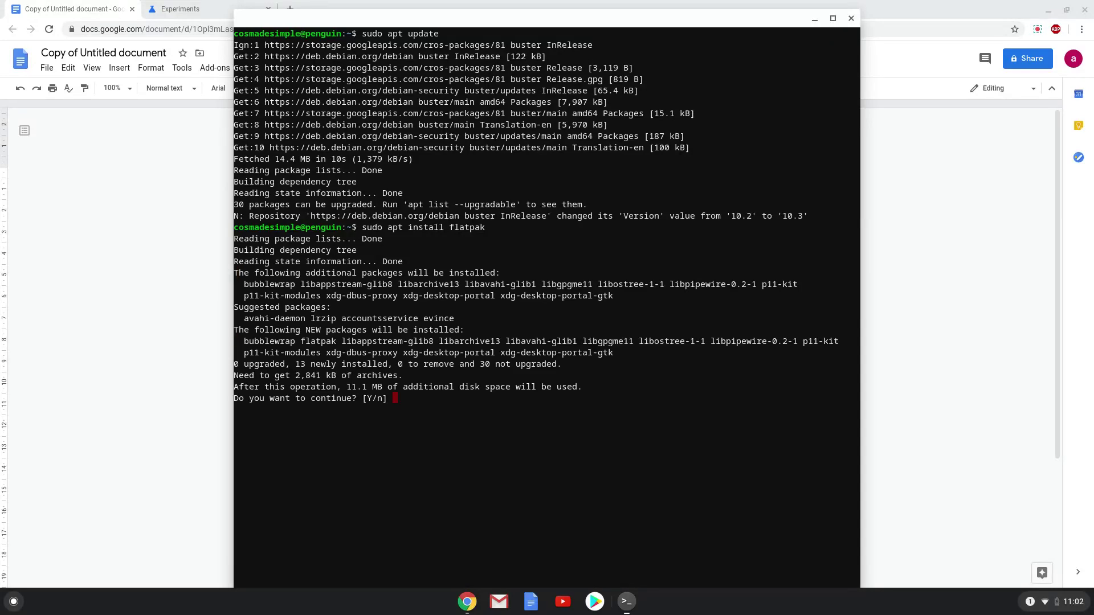
key("Return")
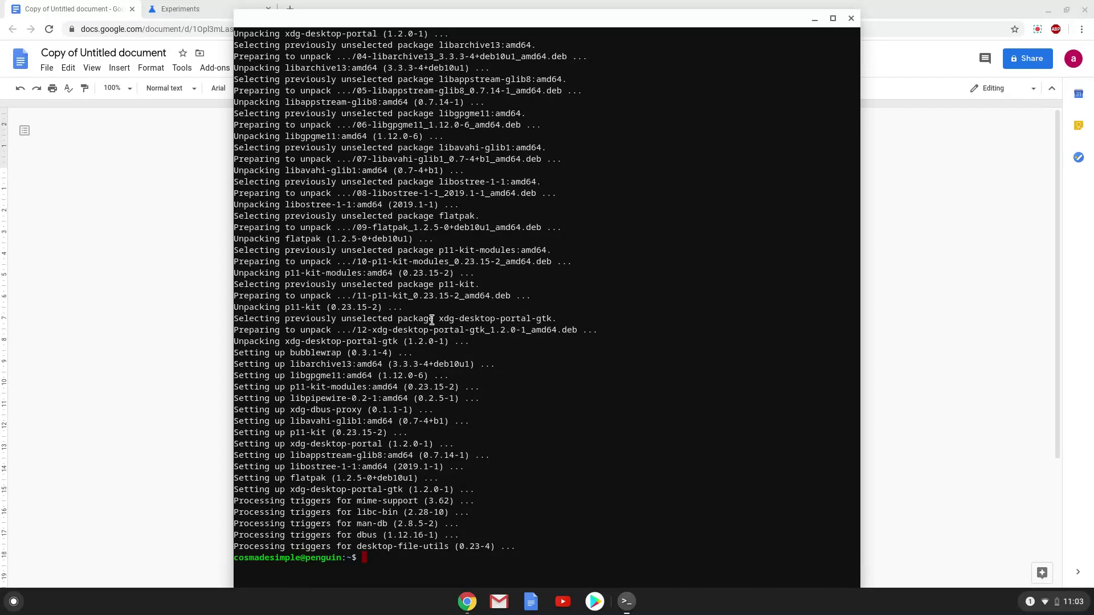
left_click(128, 222)
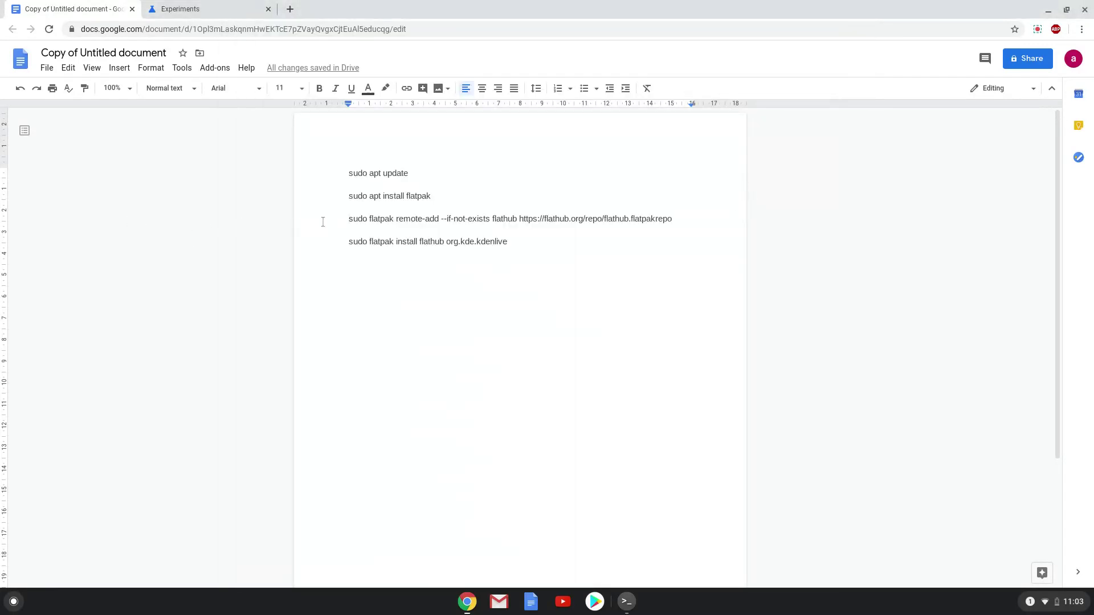
Copy the flatpak remote-add command and run it to register Flathub.
triple_click(359, 219)
right_click(359, 219)
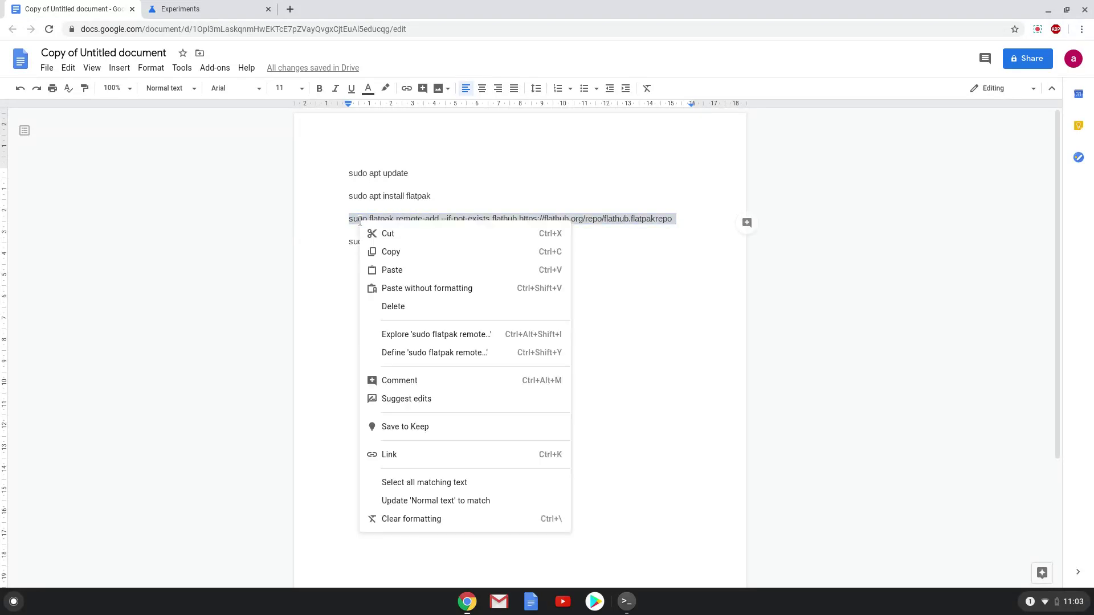
left_click(390, 251)
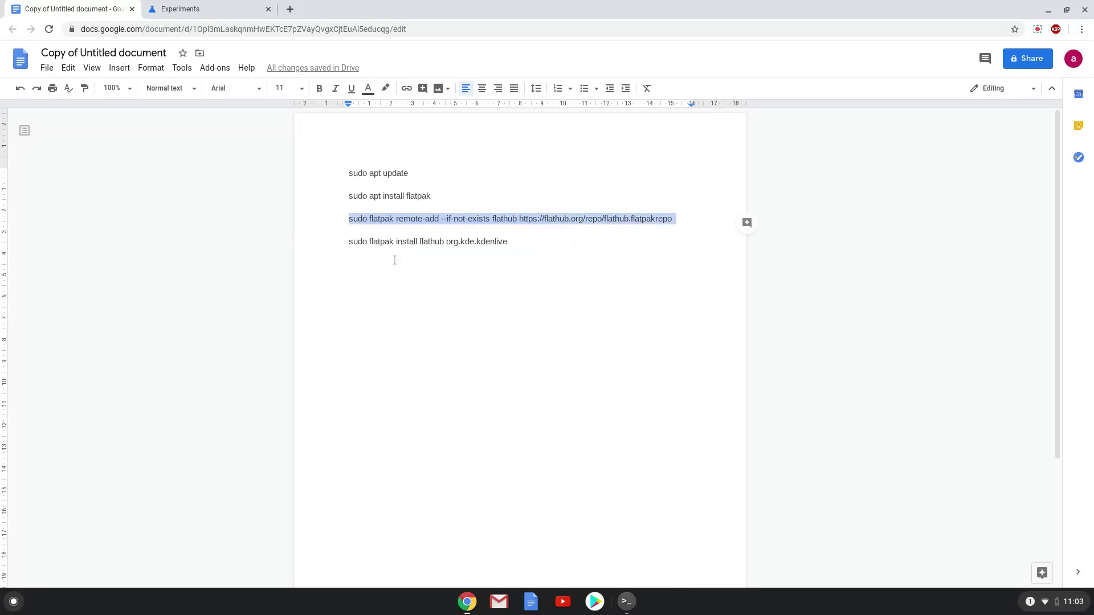
left_click(621, 603)
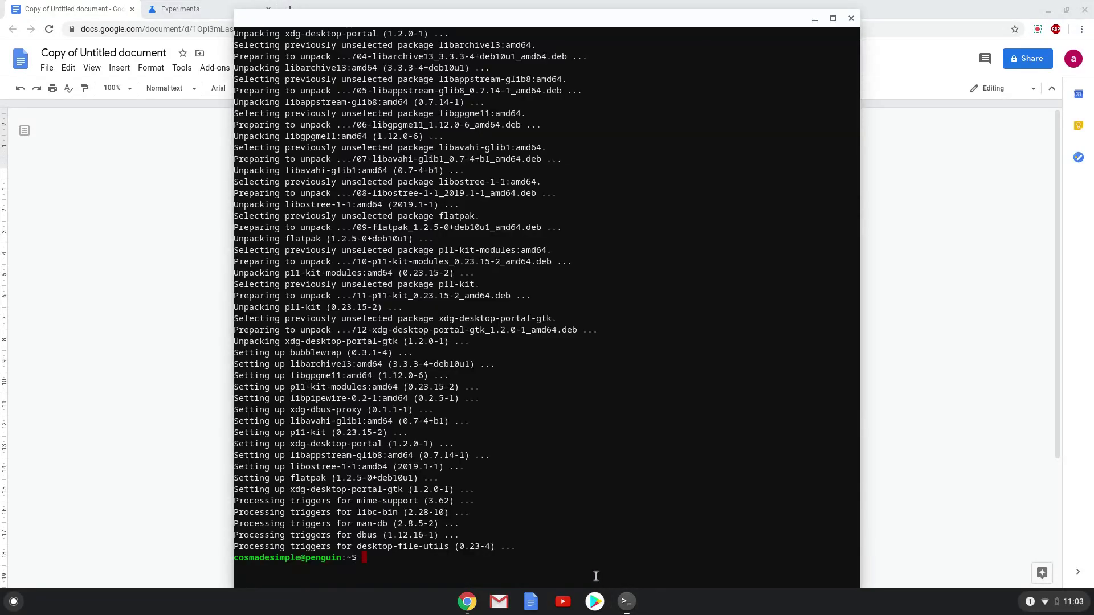
key("ctrl+shift+v")
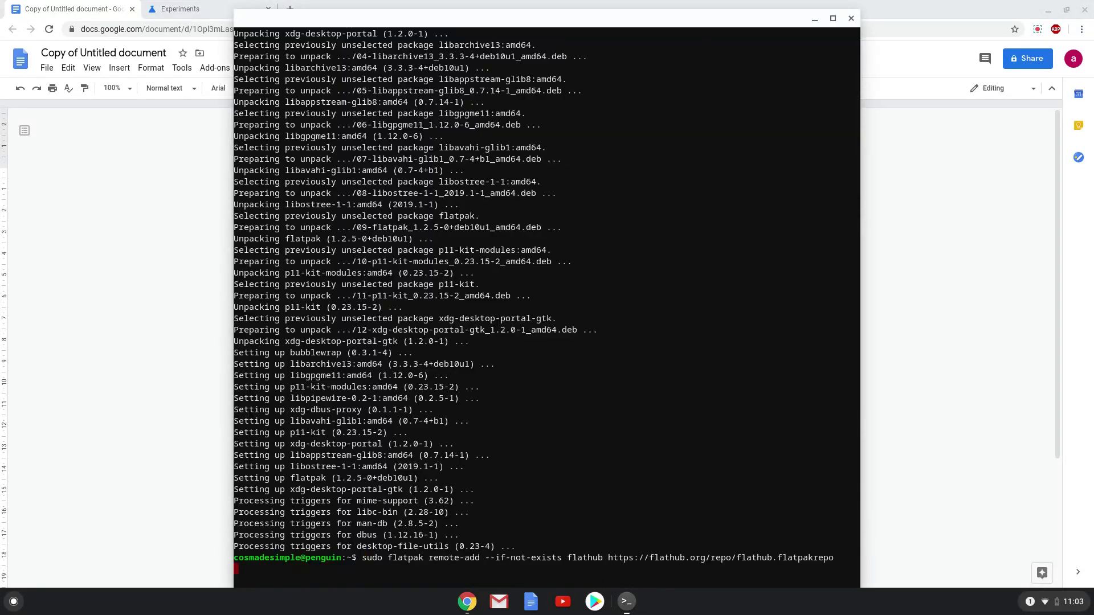
key("Return")
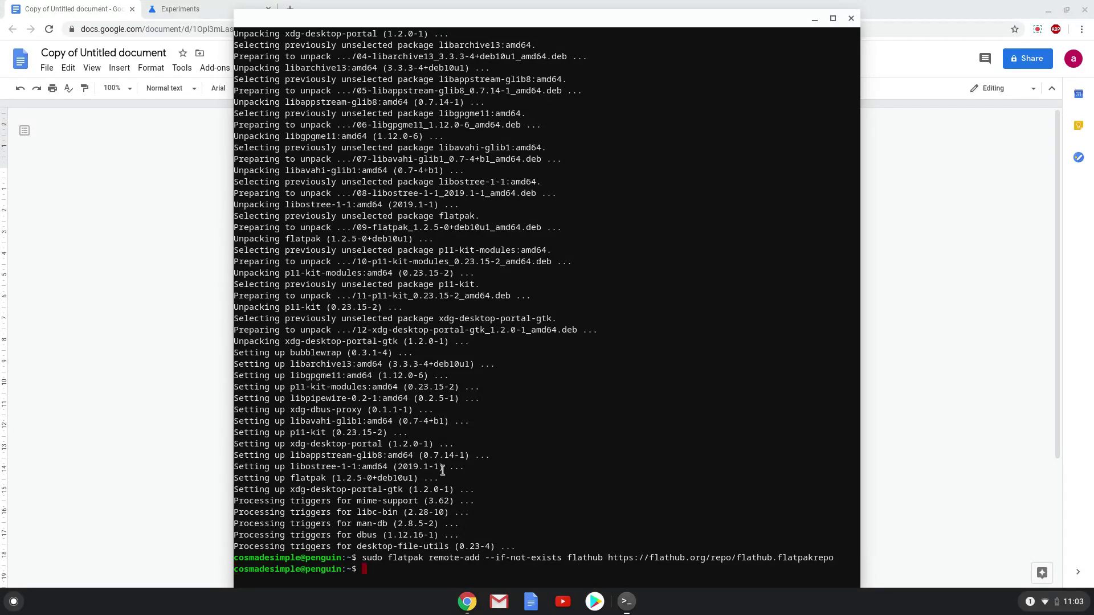
Copy the Kdenlive flatpak install command from the notes for the Terminal.
left_click(160, 270)
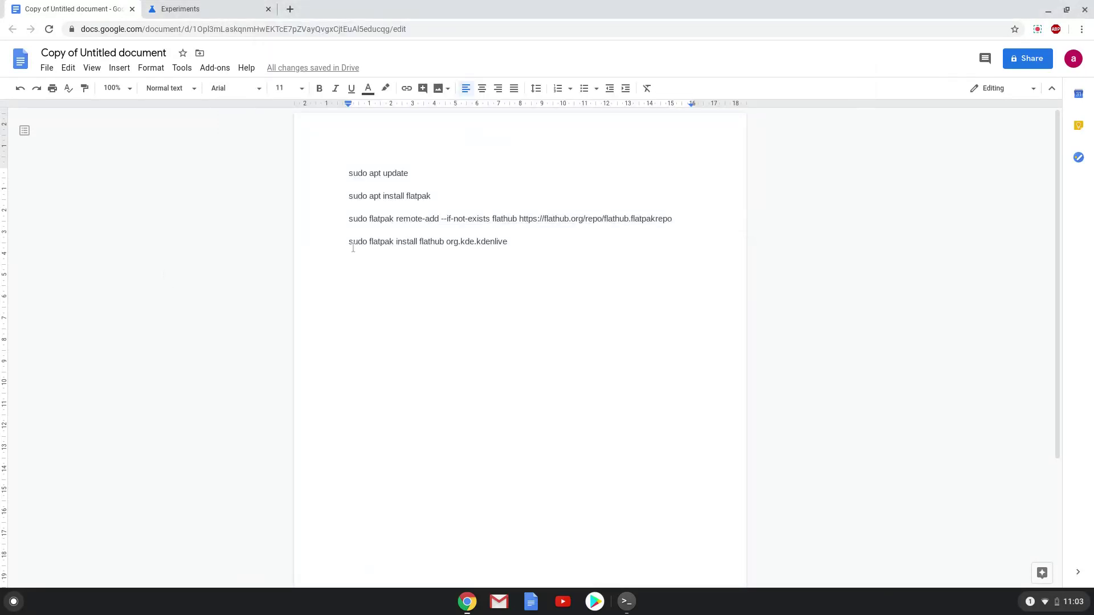
triple_click(371, 242)
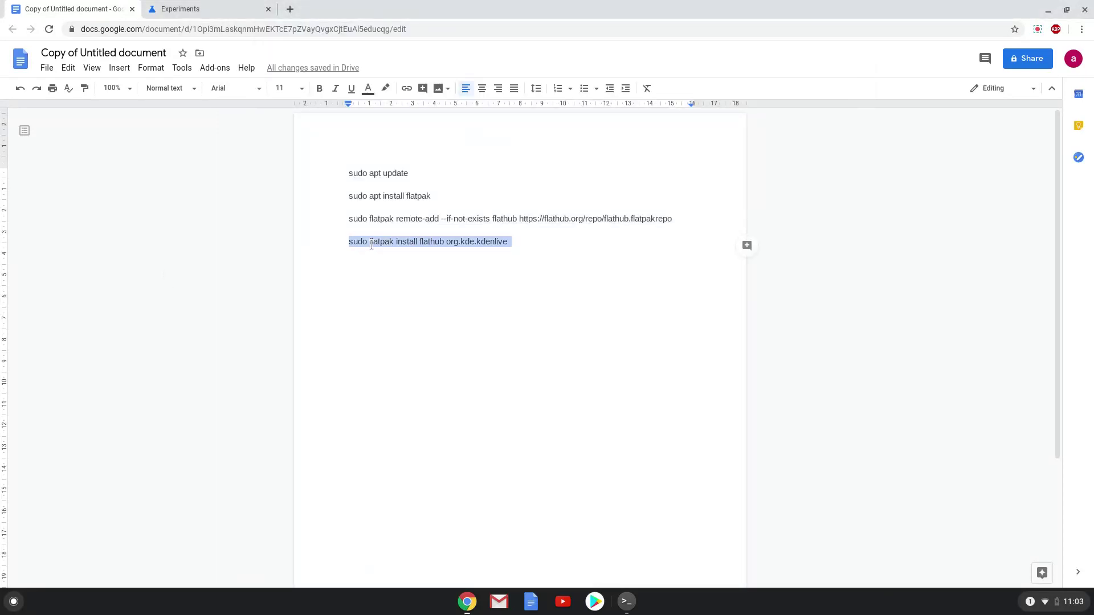
right_click(371, 245)
left_click(395, 275)
left_click(627, 601)
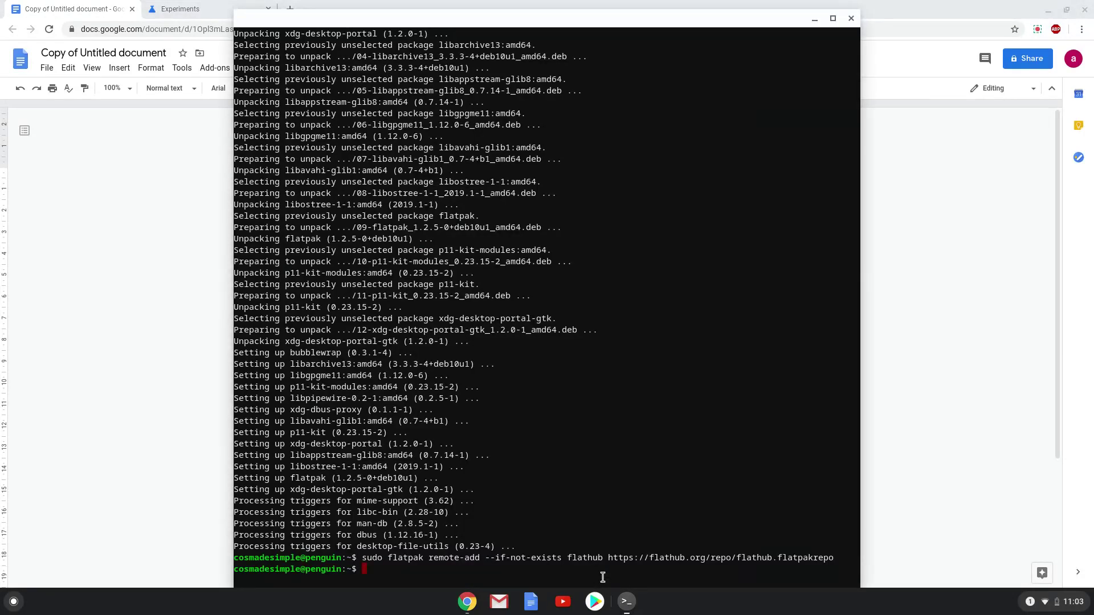
Run 'sudo flatpak install flathub org.kde.kdenlive' and accept the runtime and package prompts.
key("ctrl+shift+v")
key("Return")
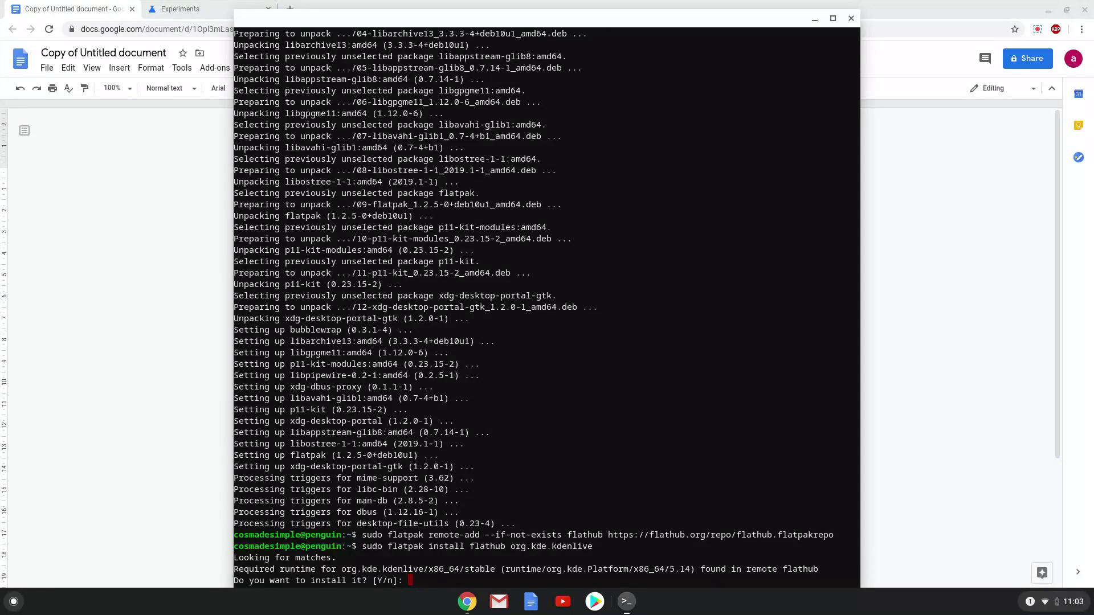
key("Return")
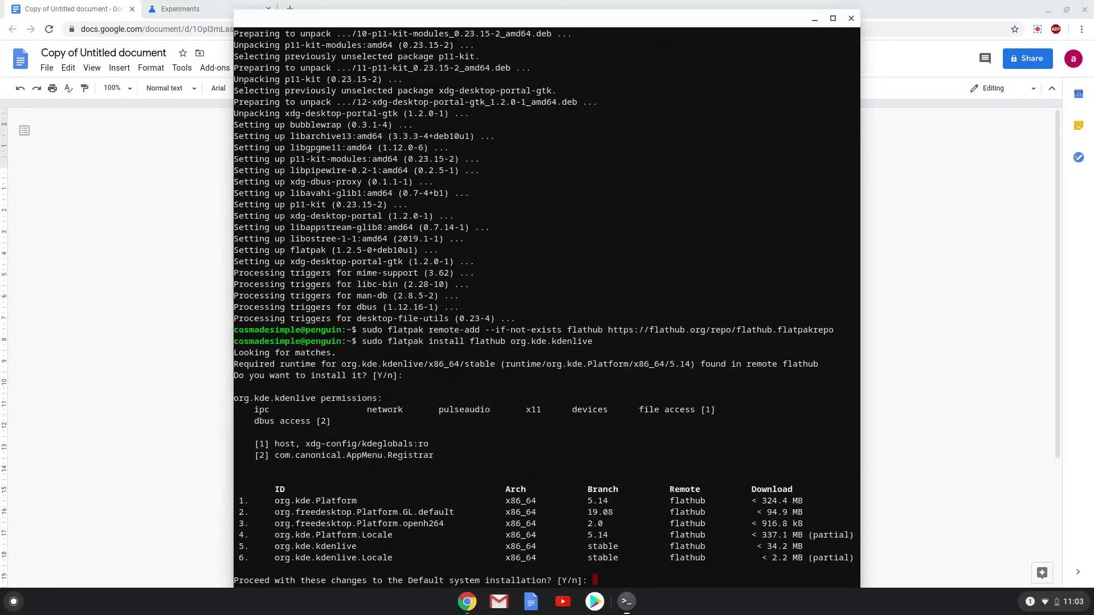
key("Return")
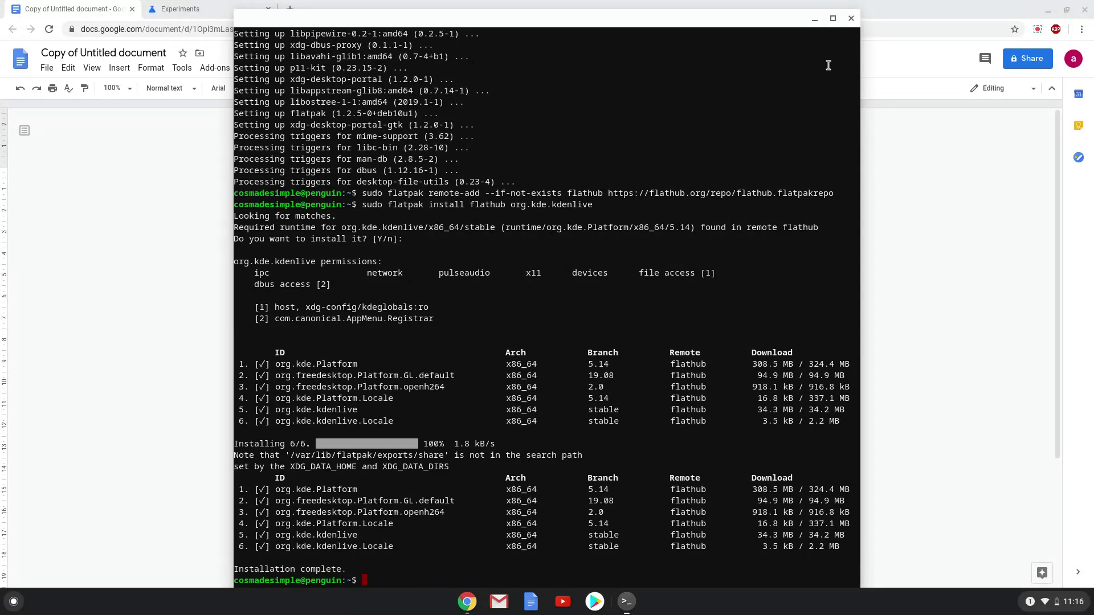
Close the Terminal and switch to the chrome://flags Experiments page.
left_click(851, 18)
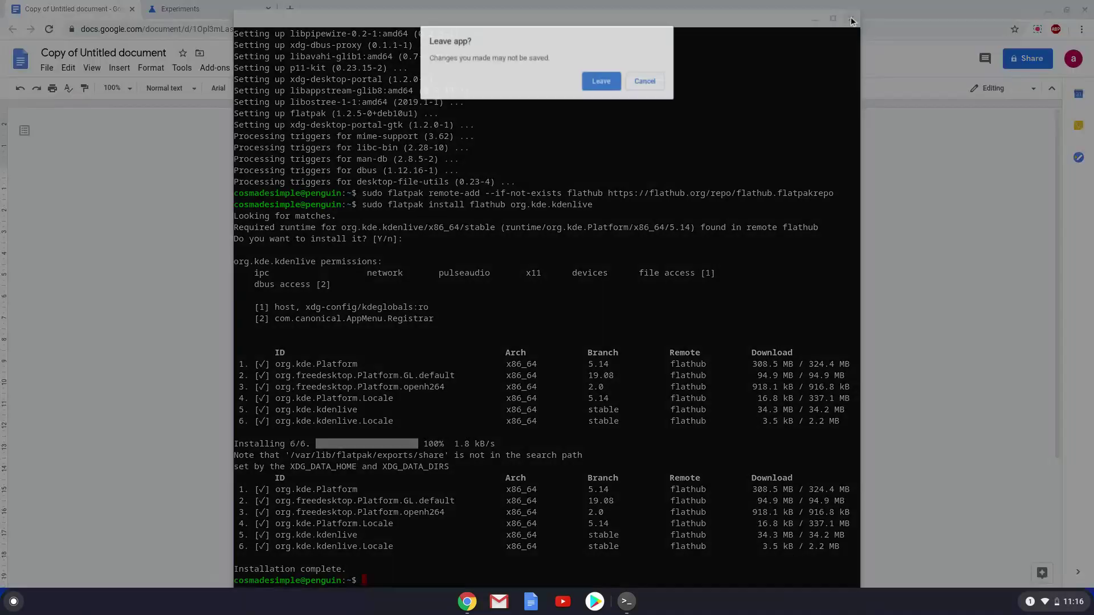
left_click(602, 80)
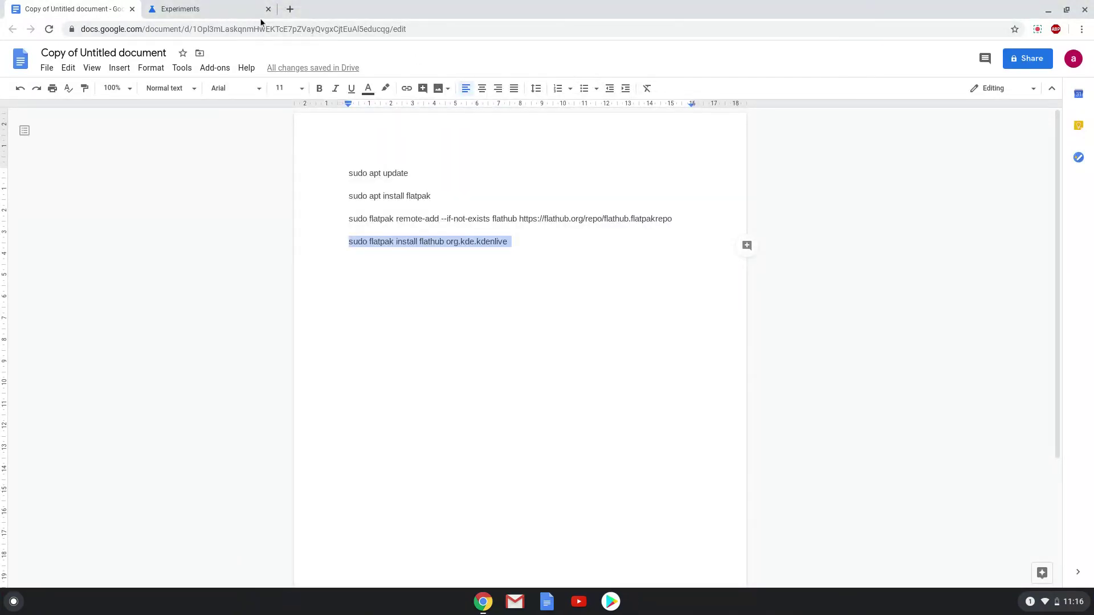
left_click(242, 10)
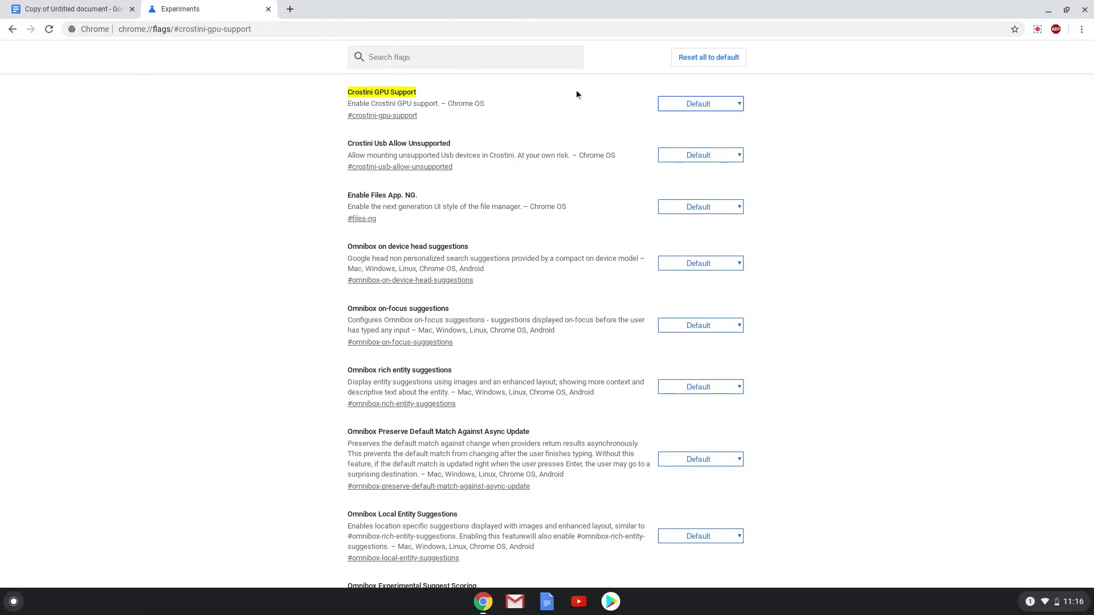
Set Crostini GPU Support to Disabled and restart the Chromebook.
left_click(670, 105)
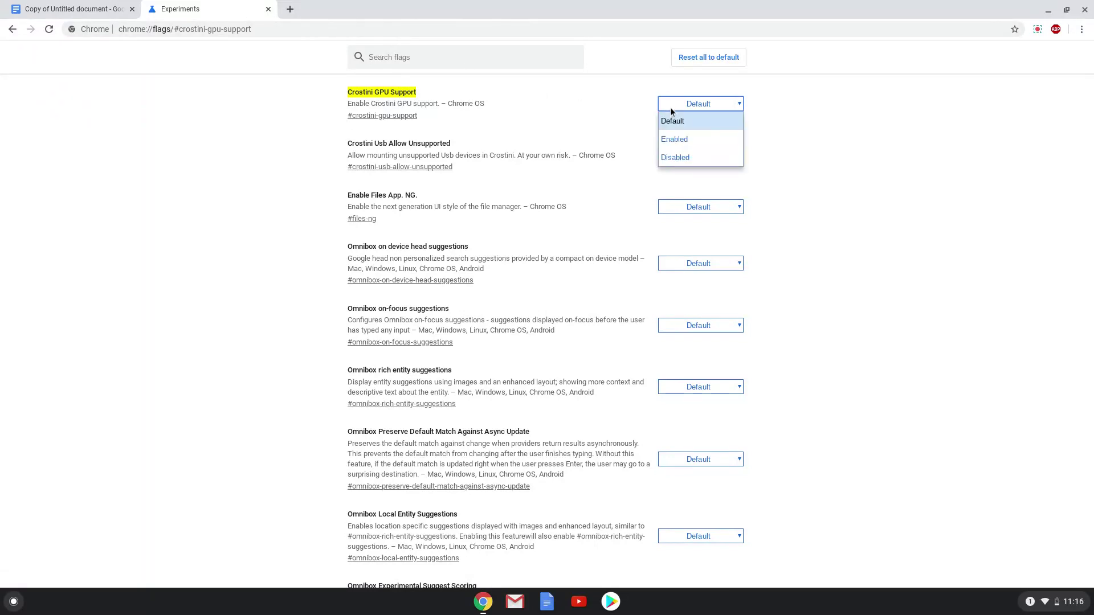
left_click(674, 158)
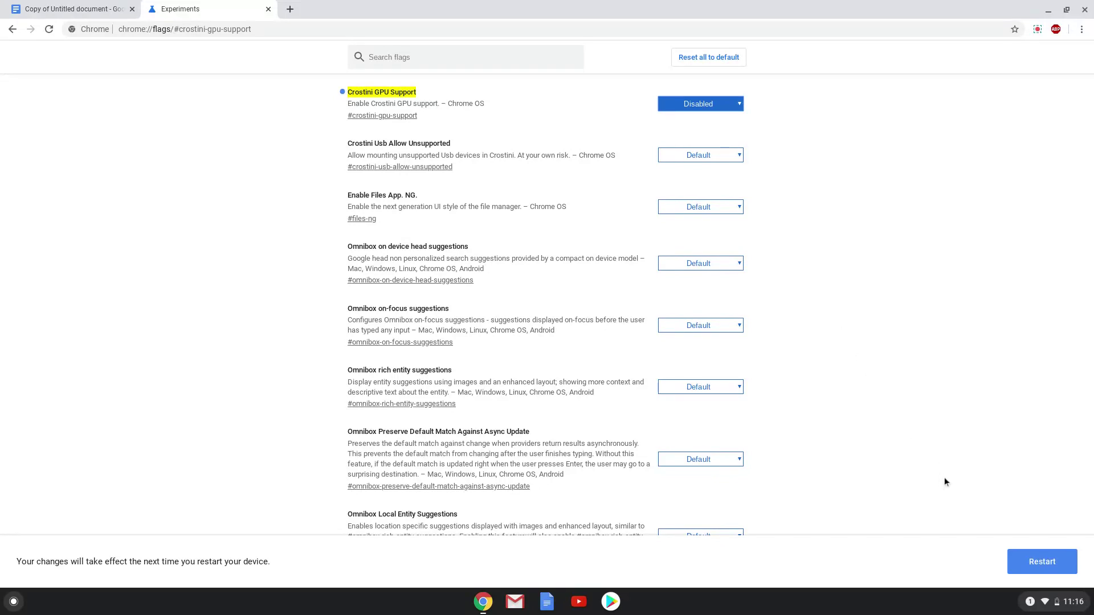
left_click(1029, 564)
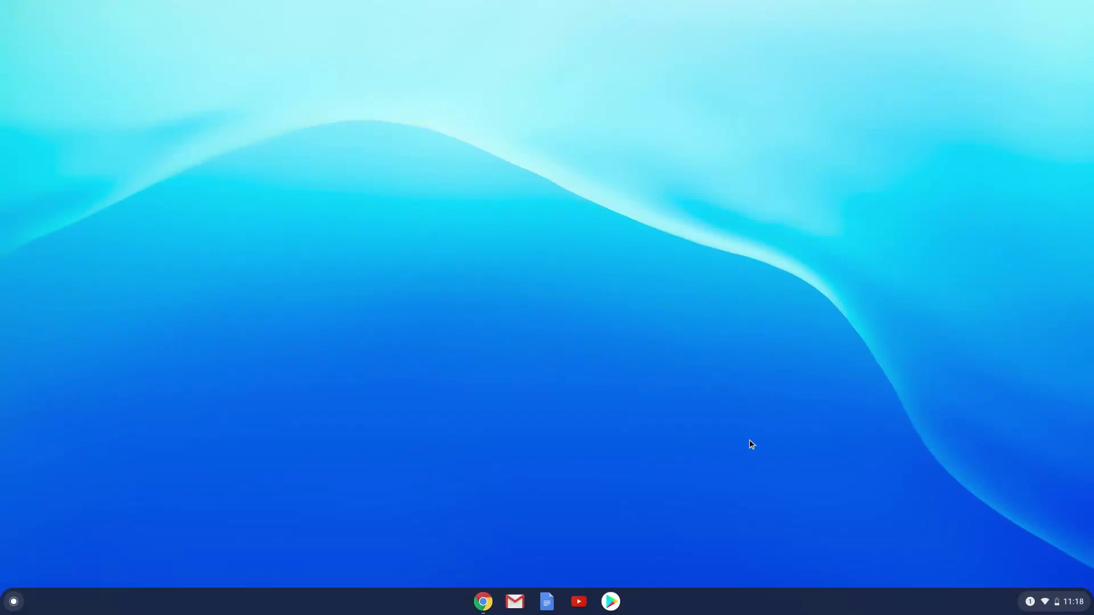
Launch Kdenlive from the Linux apps folder on page 2 of the launcher.
left_click(14, 602)
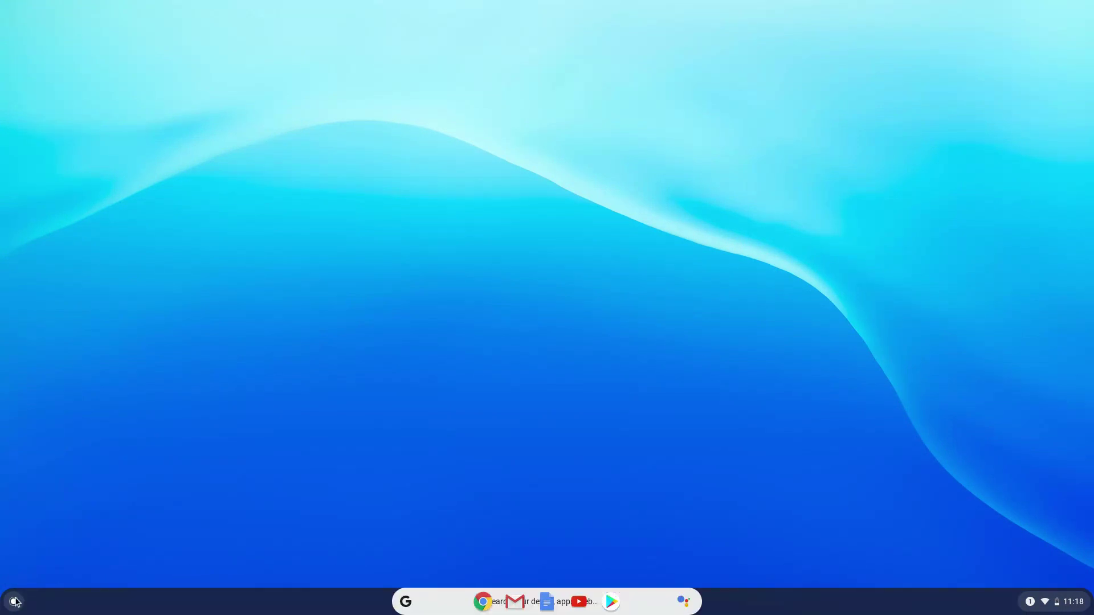
left_click(545, 479)
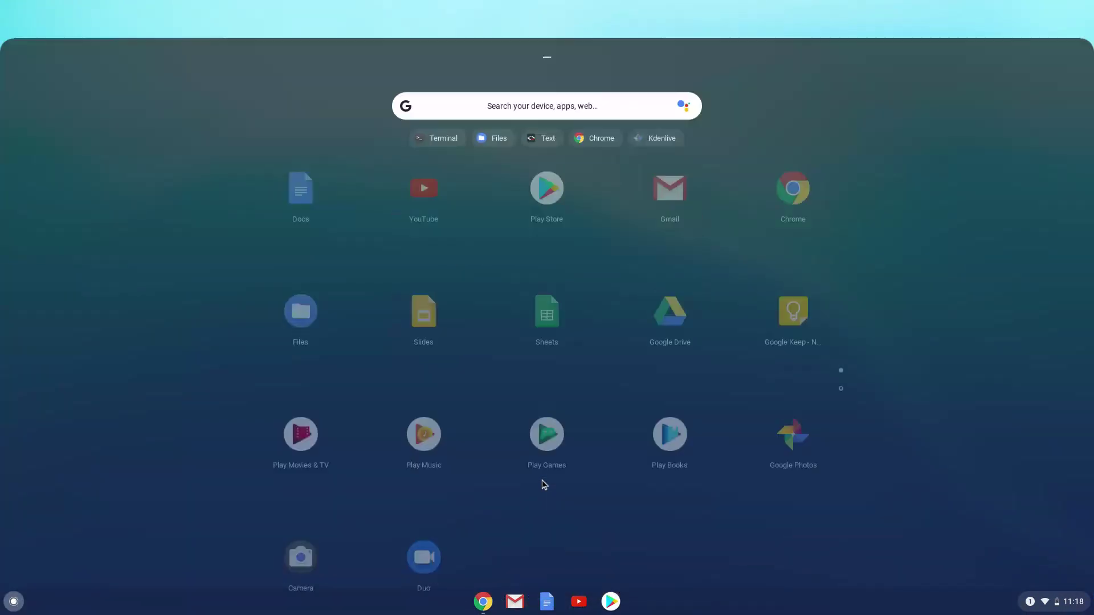
left_click(840, 337)
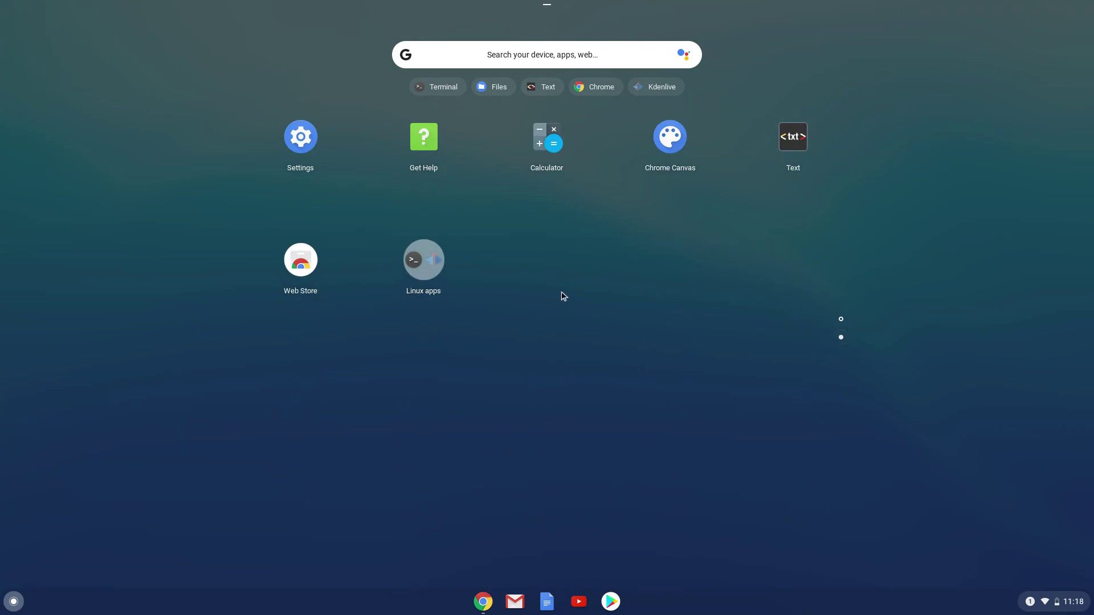
left_click(424, 260)
left_click(461, 253)
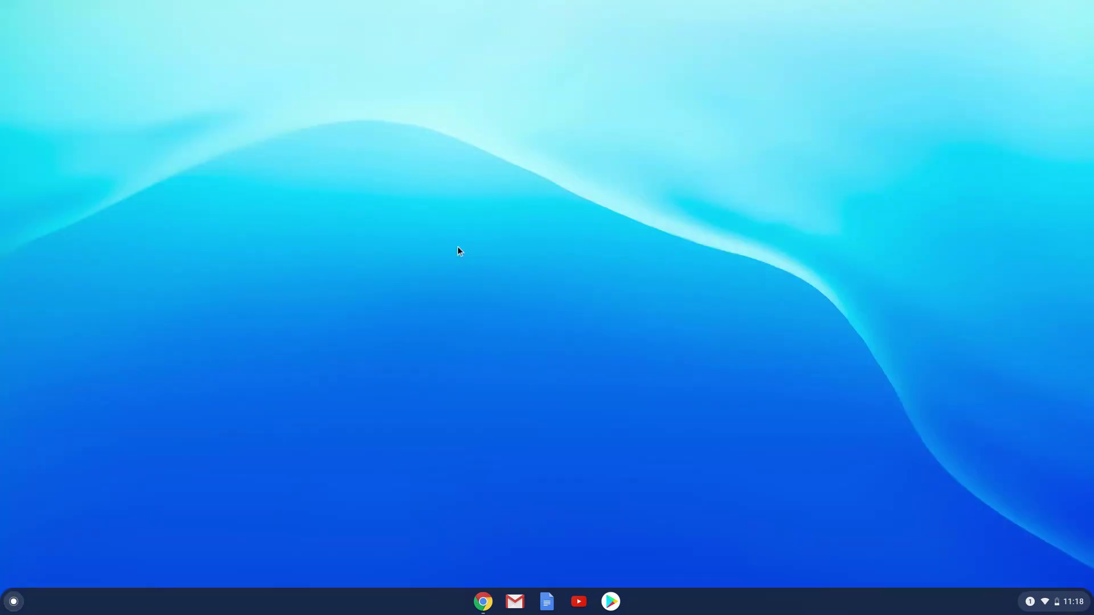